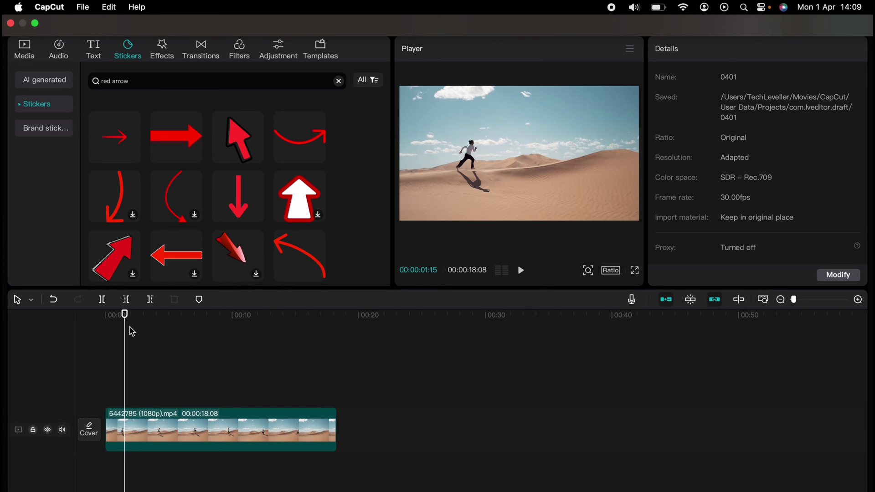
Scrub the playhead back to the start and show the local media library
left_click_drag(129, 334, 91, 331)
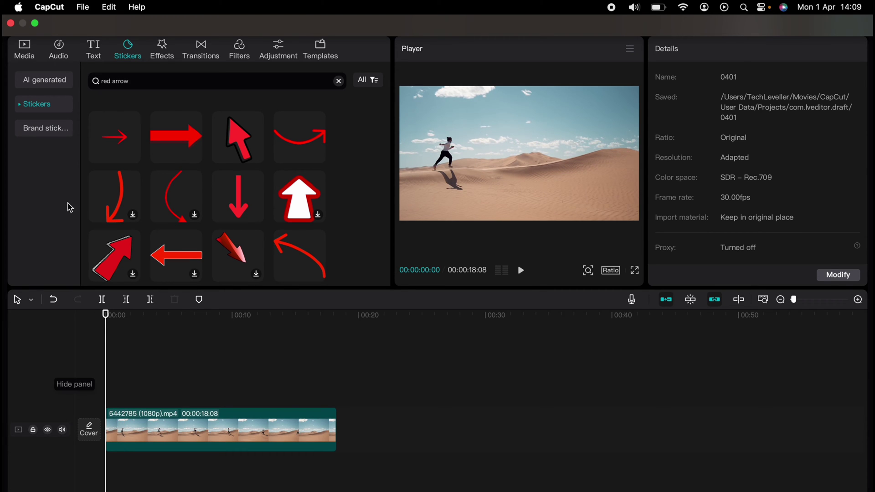
left_click(23, 50)
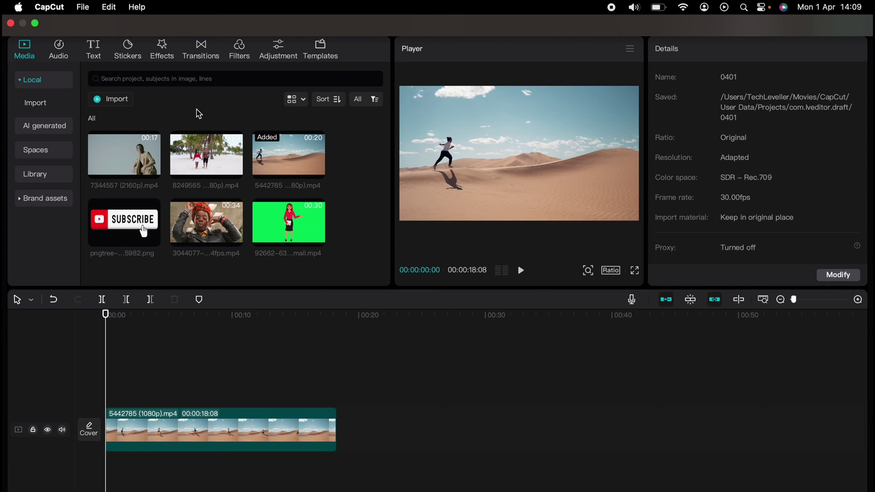
Add the red down-arrow sticker, scale it to 30% and rotate it -90° toward the runner
left_click(131, 48)
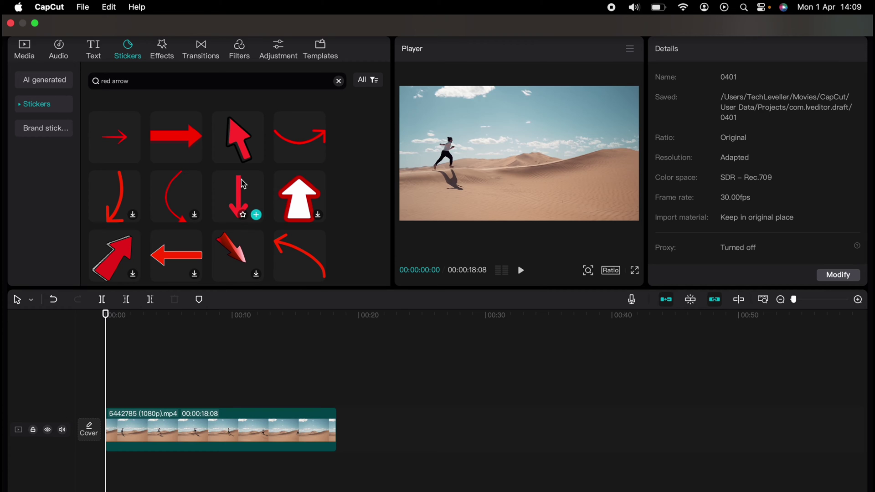
left_click_drag(244, 184, 337, 397)
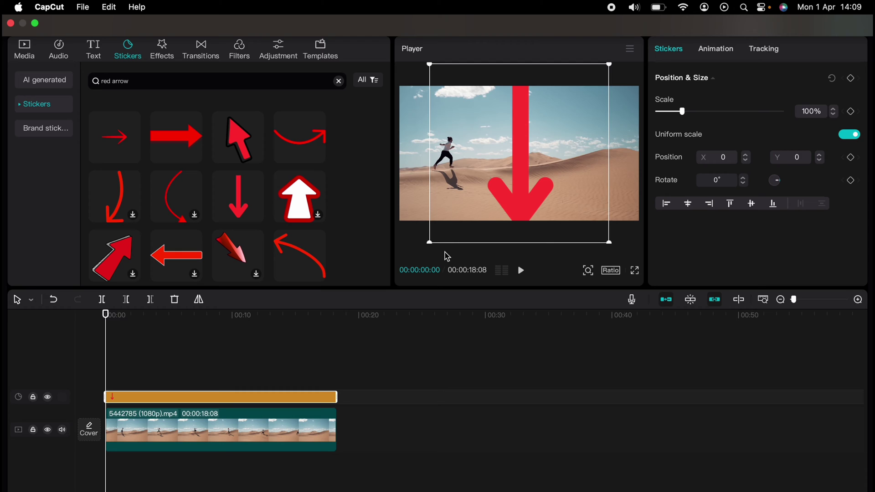
left_click_drag(609, 67, 520, 139)
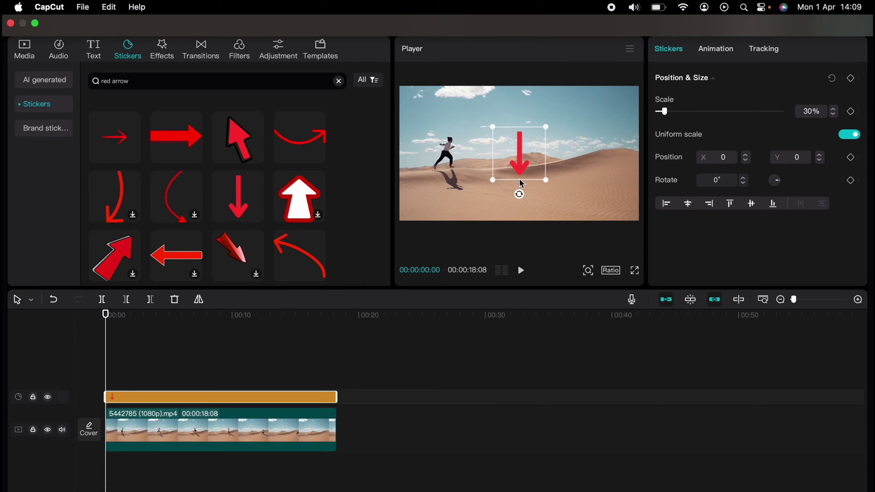
left_click_drag(520, 195, 416, 156)
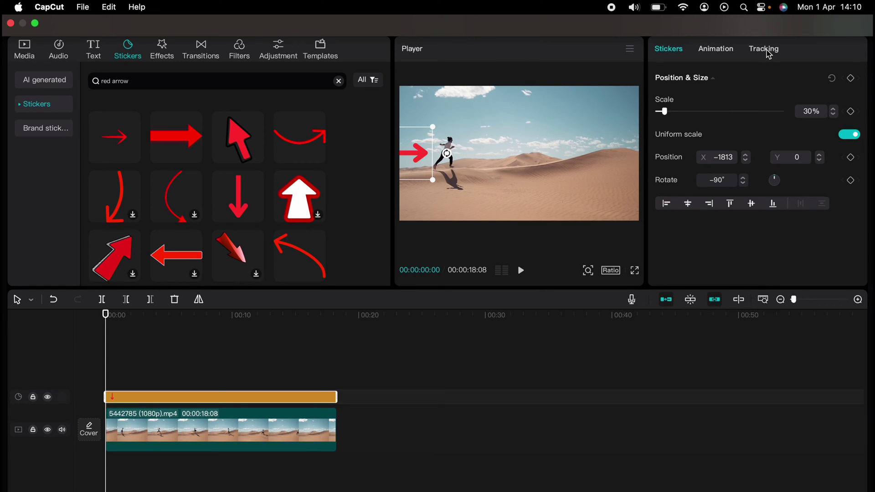
Enable Motion track for the arrow sticker and fit the tracking box around the runner
left_click(768, 54)
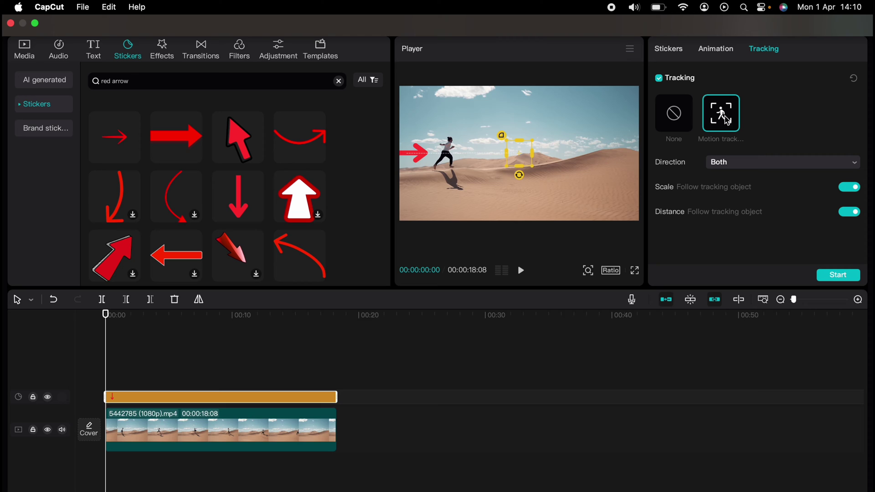
left_click_drag(536, 171, 451, 154)
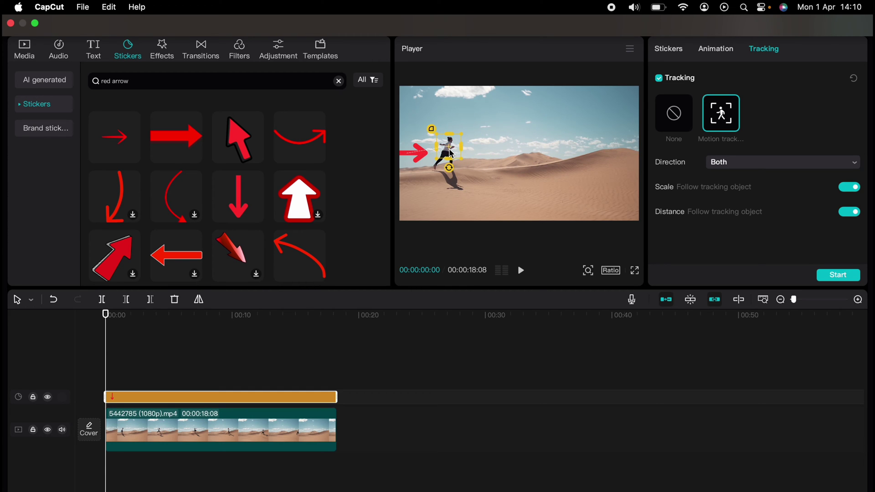
mouse_move(452, 163)
left_mouse_down()
mouse_move(449, 174)
mouse_move(449, 167)
left_mouse_up()
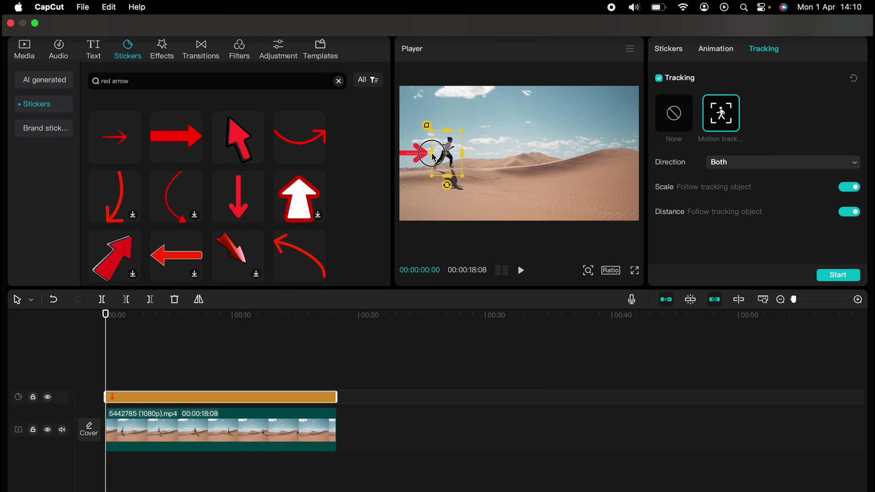
left_click_drag(450, 163, 445, 178)
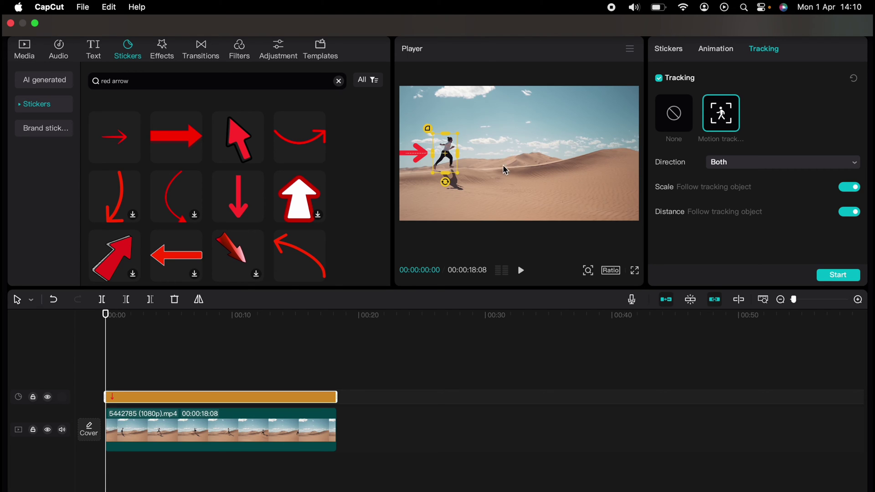
Run the arrow's motion tracking, preview it in playback, then bring up the text templates
left_click(837, 276)
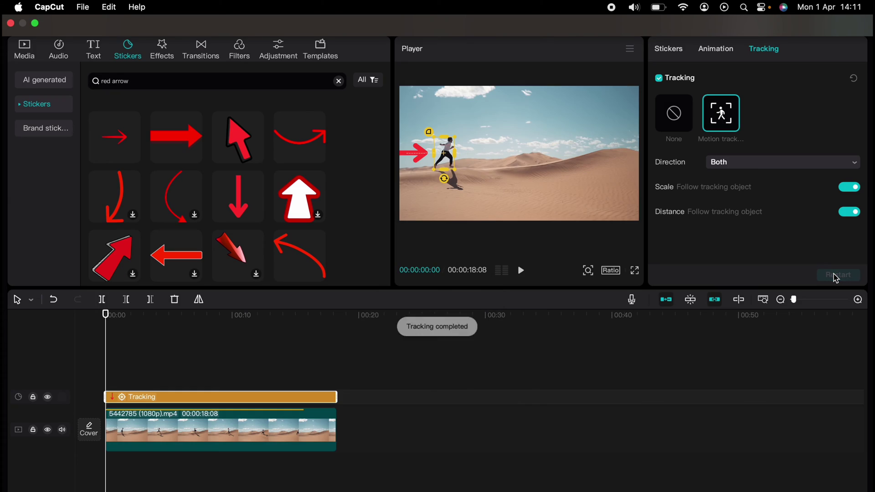
left_click(128, 426)
key("space")
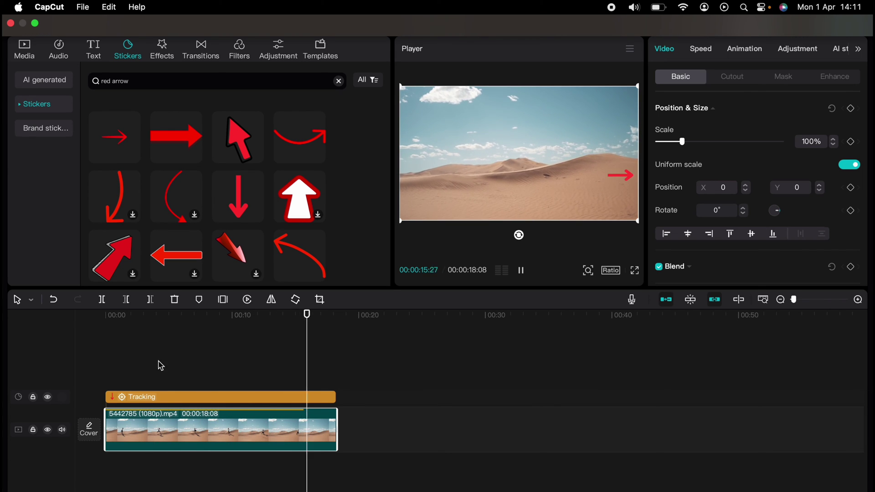
left_click(291, 351)
left_click_drag(109, 351, 150, 356)
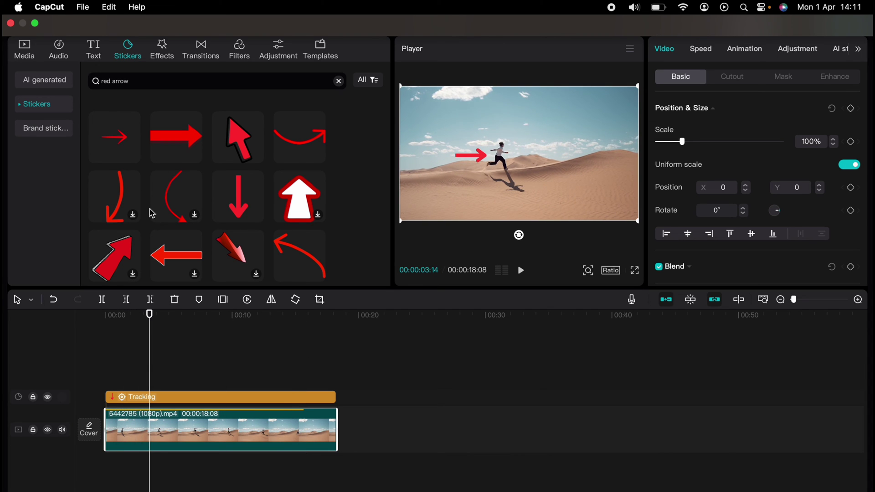
left_click(99, 56)
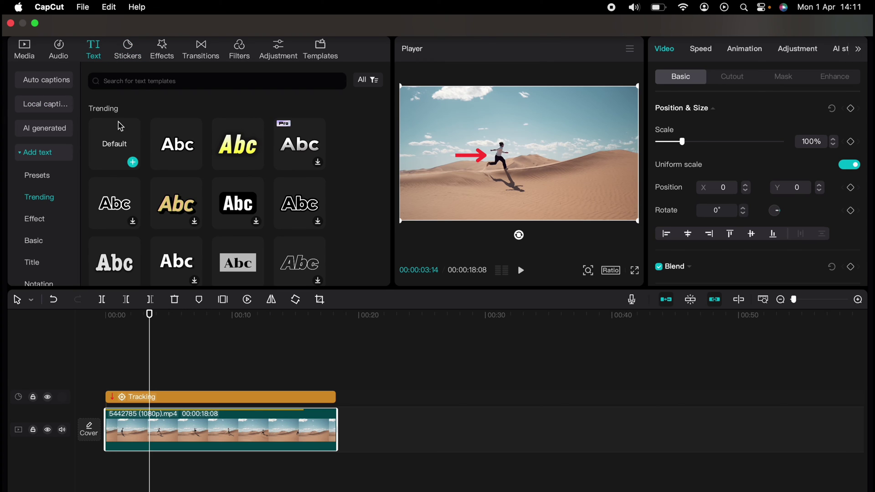
Add a Default text clip above the sticker reading 'Subscribe' and bring up its tracking options
left_click_drag(235, 154, 137, 382)
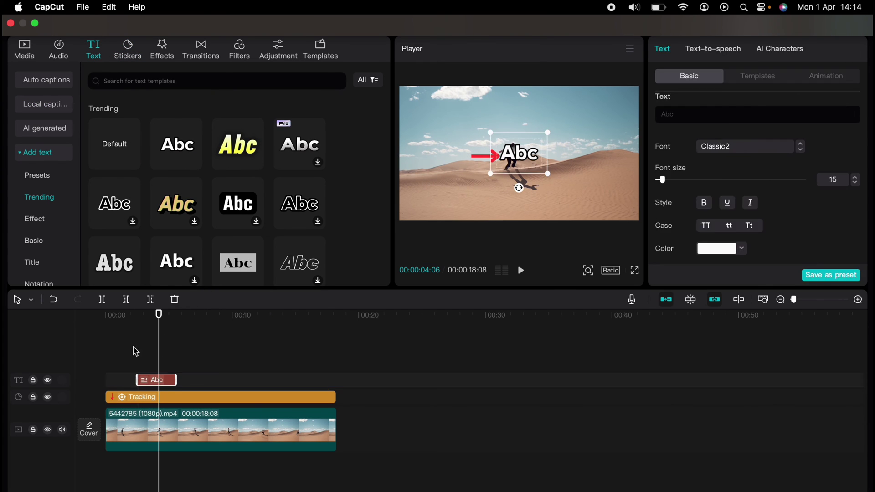
left_click(143, 347)
left_click(158, 386)
type("Subscribe")
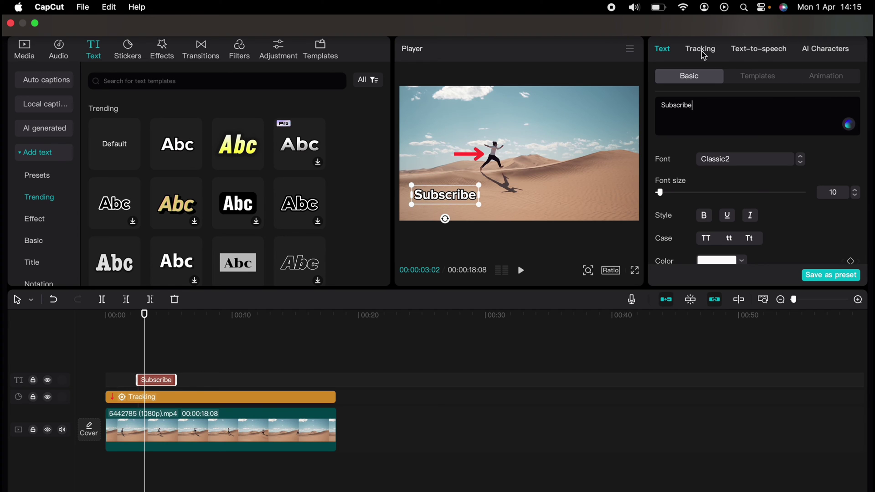
left_click(702, 50)
Turn on Motion track for the Subscribe text, fit the box over the runner, and run tracking
left_click(720, 109)
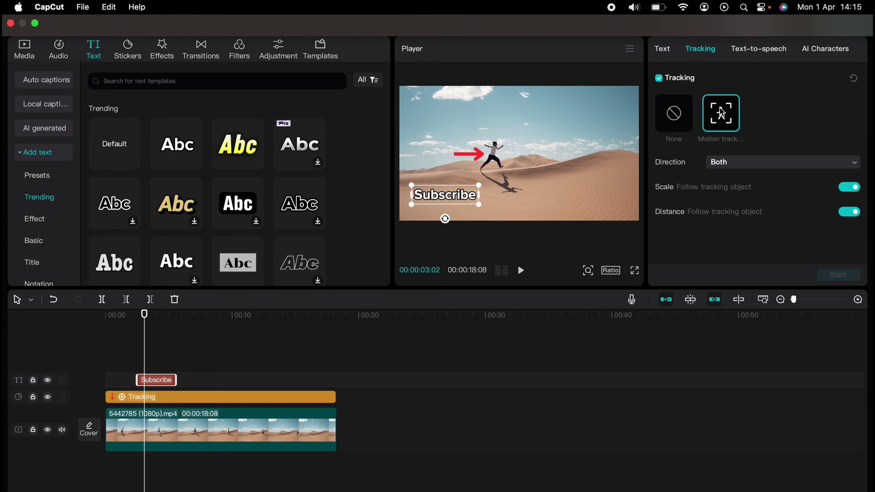
left_click_drag(524, 159, 501, 160)
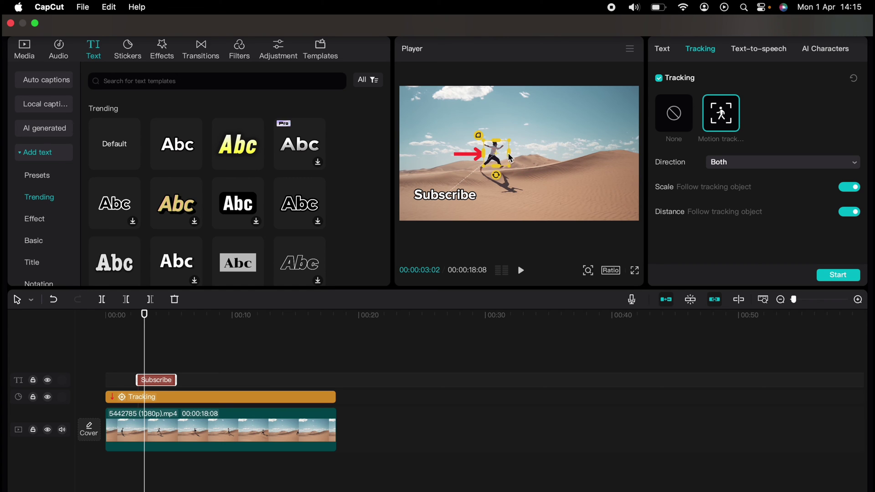
left_click(499, 158)
left_click_drag(495, 158, 496, 156)
left_click(833, 277)
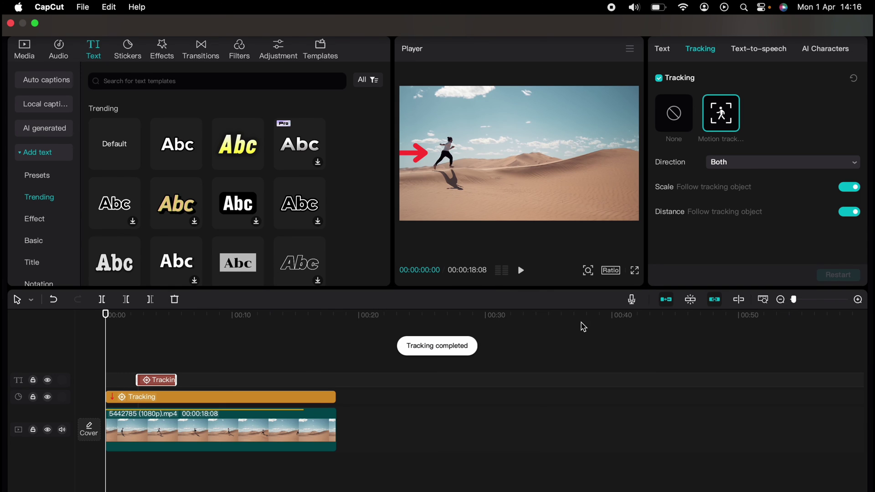
Preview the text tracking, then extend the Subscribe clip to about 16 seconds
left_click(130, 357)
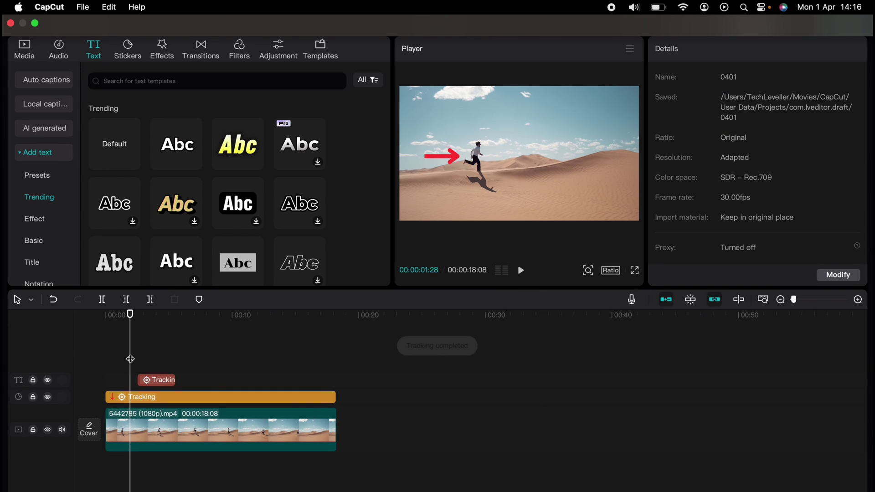
key("space")
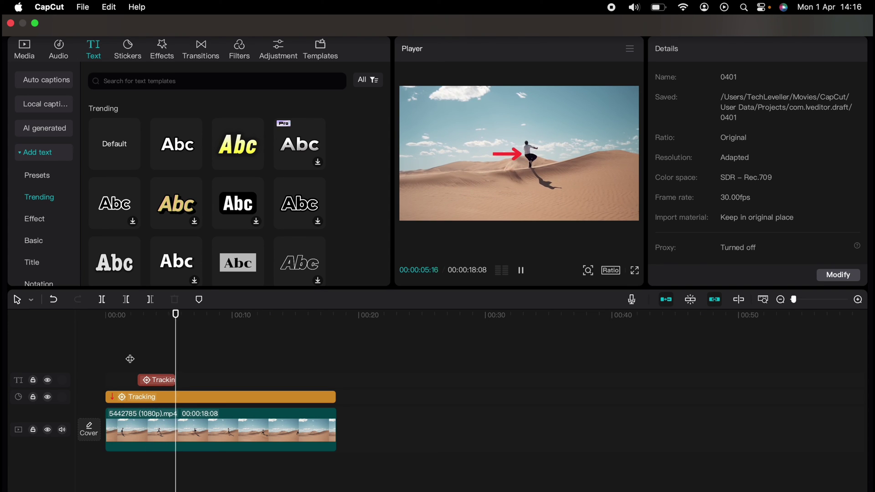
key("space")
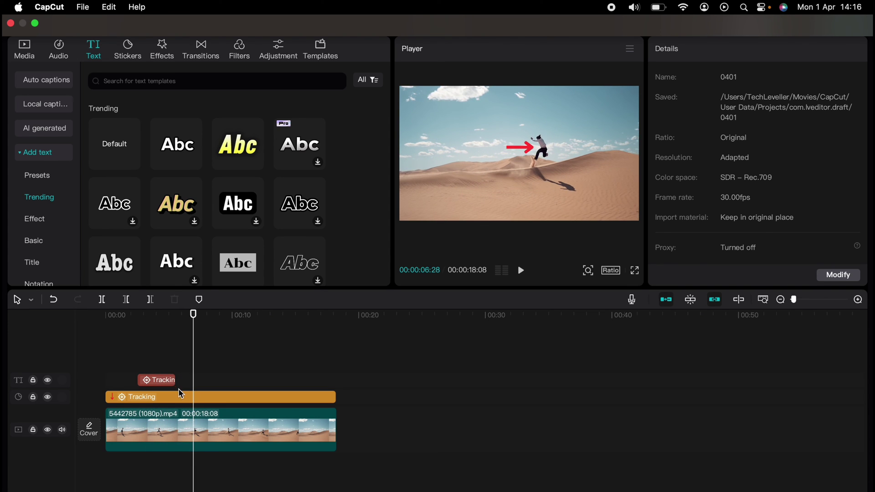
left_click_drag(175, 378, 304, 376)
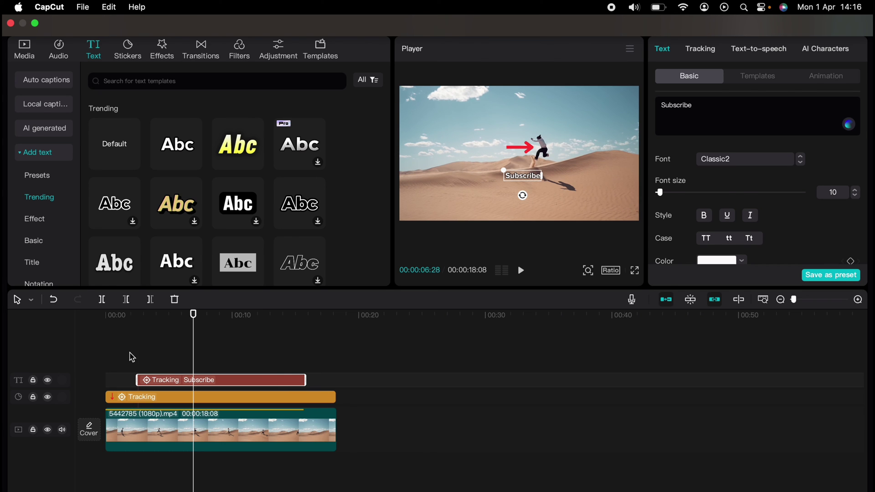
left_click(128, 357)
key("space")
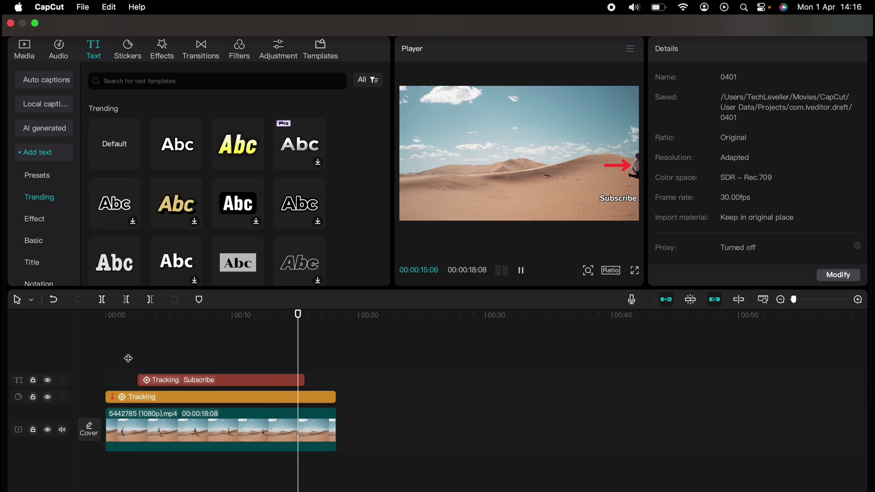
Trim the arrow sticker clip to end around 16.5 seconds and preview the ending
key("space")
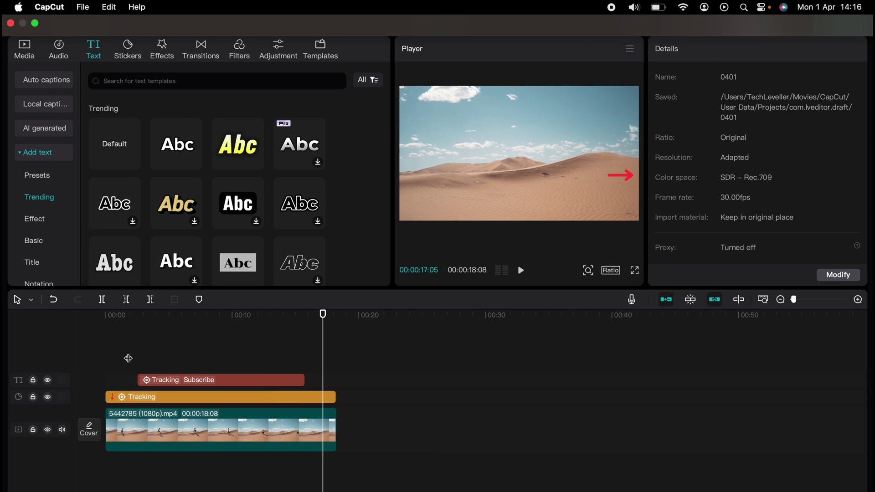
left_click_drag(332, 395, 315, 395)
left_click(297, 365)
key("space")
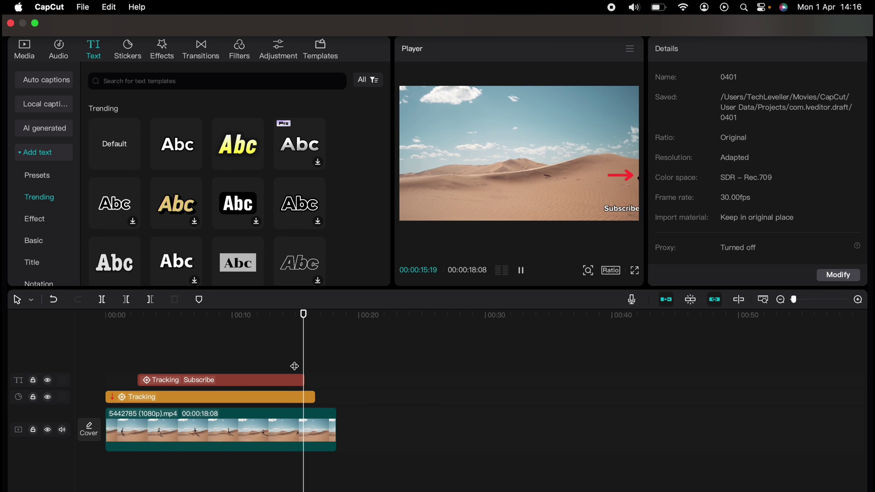